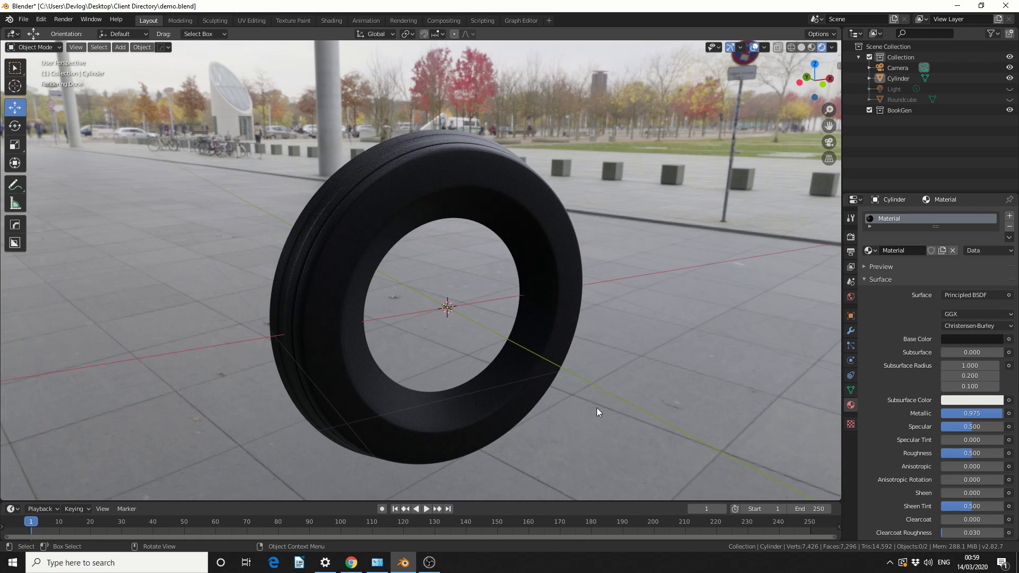
- Switch the viewport shading to Solid and enter Edit Mode on the tire mesh
{"action": "mouse_move", "coordinate": [597, 375]}
{"action": "middle_mouse_down"}
{"action": "mouse_move", "coordinate": [648, 355]}
{"action": "mouse_move", "coordinate": [605, 371]}
{"action": "middle_mouse_up"}
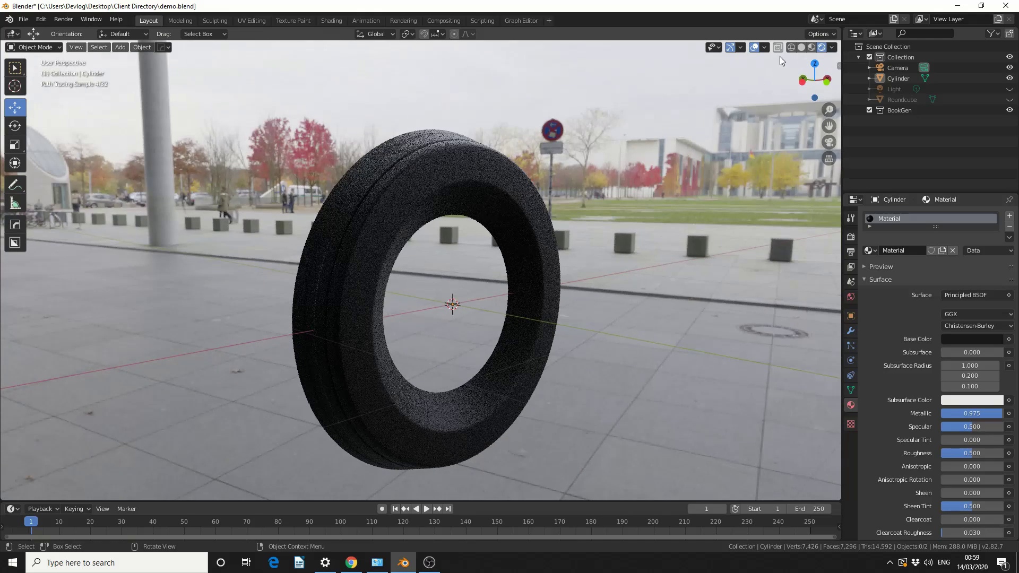
{"action": "left_click", "coordinate": [811, 48]}
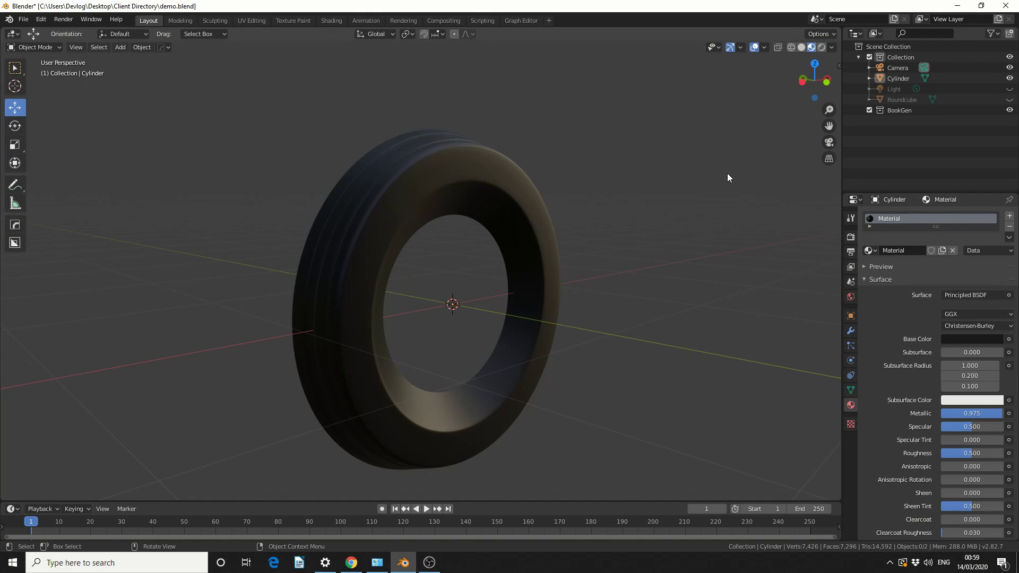
{"action": "key", "text": "z"}
{"action": "left_click", "coordinate": [658, 171]}
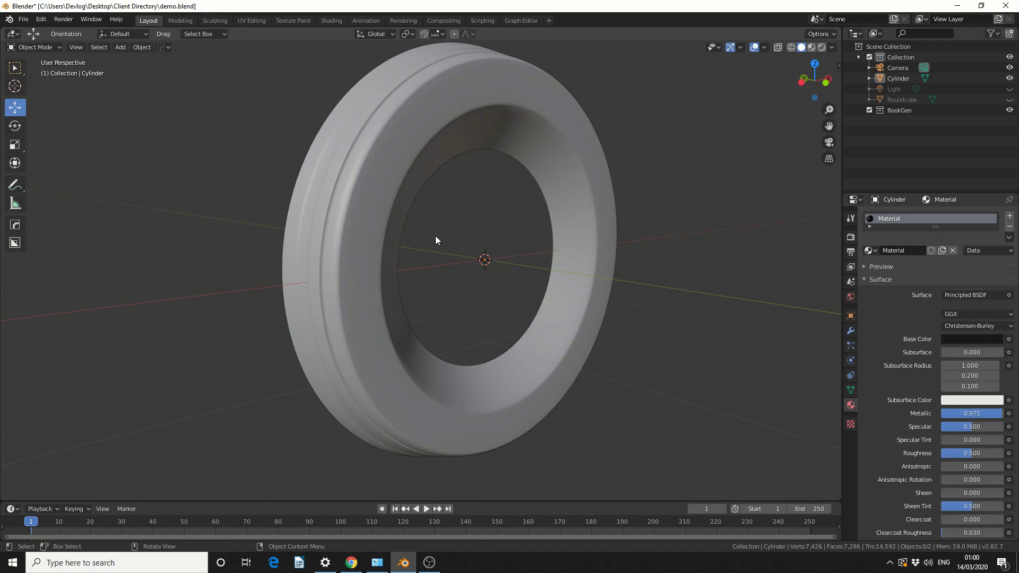
{"action": "key", "text": "Tab"}
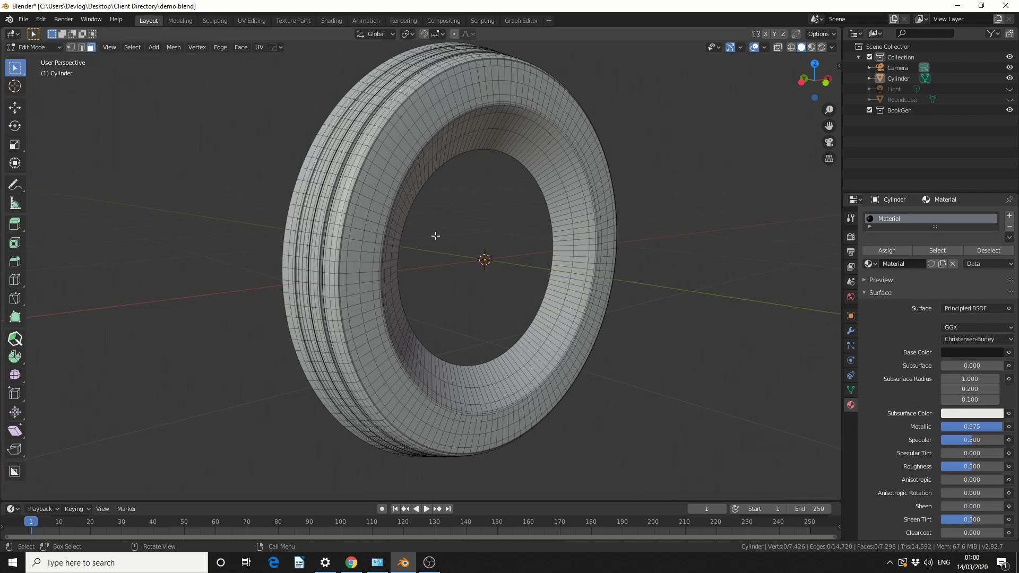
{"action": "scroll", "coordinate": [435, 246], "scroll_direction": "up", "scroll_amount": 2}
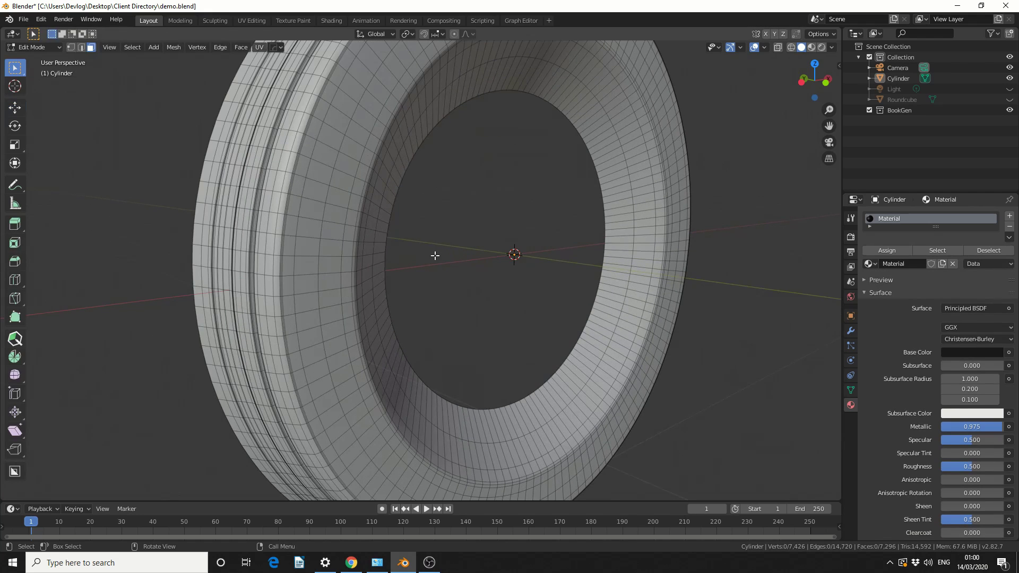
- Dissolve two neighbouring pairs of sidewall faces on the tire, each pair into a single face
{"action": "left_click", "coordinate": [331, 264], "text": "shift"}
{"action": "left_click", "coordinate": [308, 266], "text": "shift"}
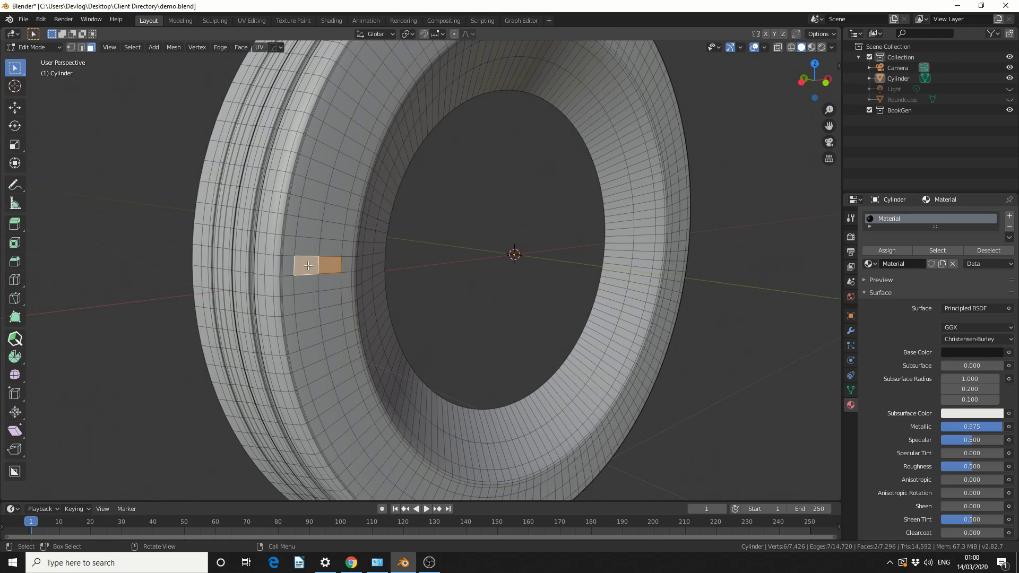
{"action": "key", "text": "ctrl+x"}
{"action": "left_click", "coordinate": [338, 250]}
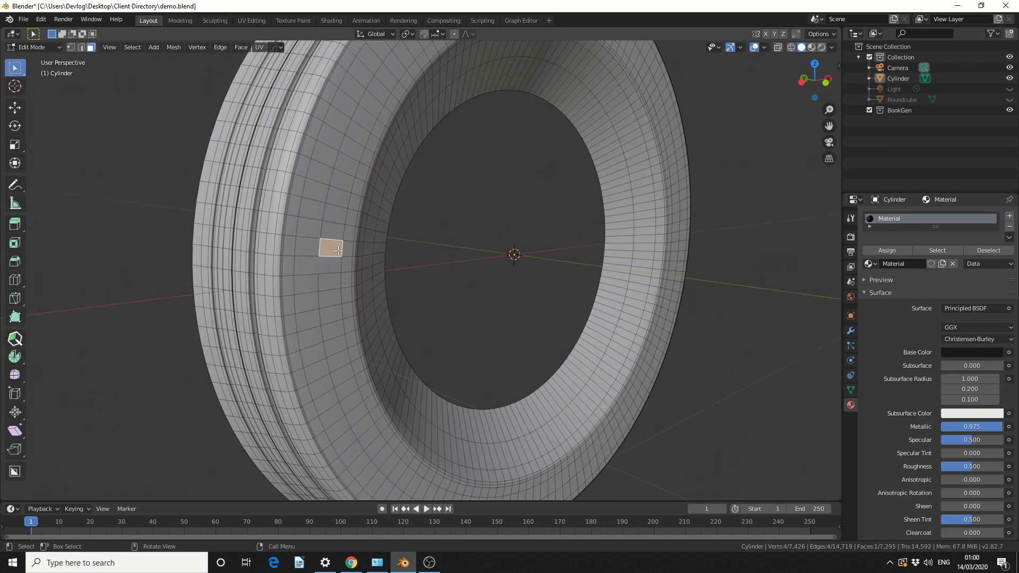
{"action": "left_click", "coordinate": [306, 248], "text": "shift"}
{"action": "key", "text": "ctrl+x"}
- Undo the face dissolves on the tire's sidewall
{"action": "key", "text": "ctrl"}
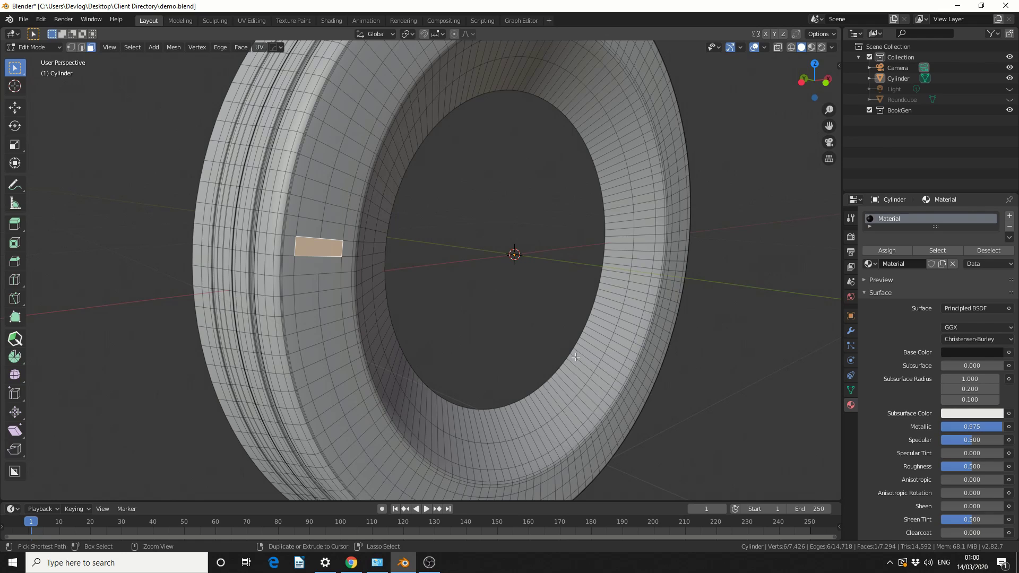
{"action": "key", "text": "ctrl+z"}
{"action": "key", "text": "ctrl+z"}
{"action": "key", "text": "ctrl+z"}
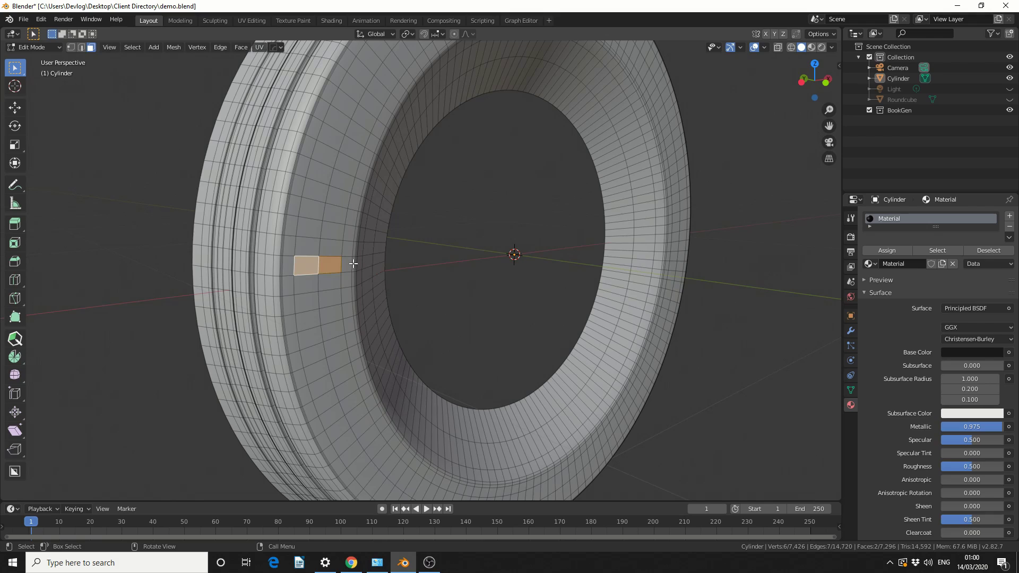
- Select the two wide adjacent face loops around the tire's sidewall and combine them with Bridge Faces, with Merge enabled
{"action": "left_click", "coordinate": [328, 255], "text": "alt"}
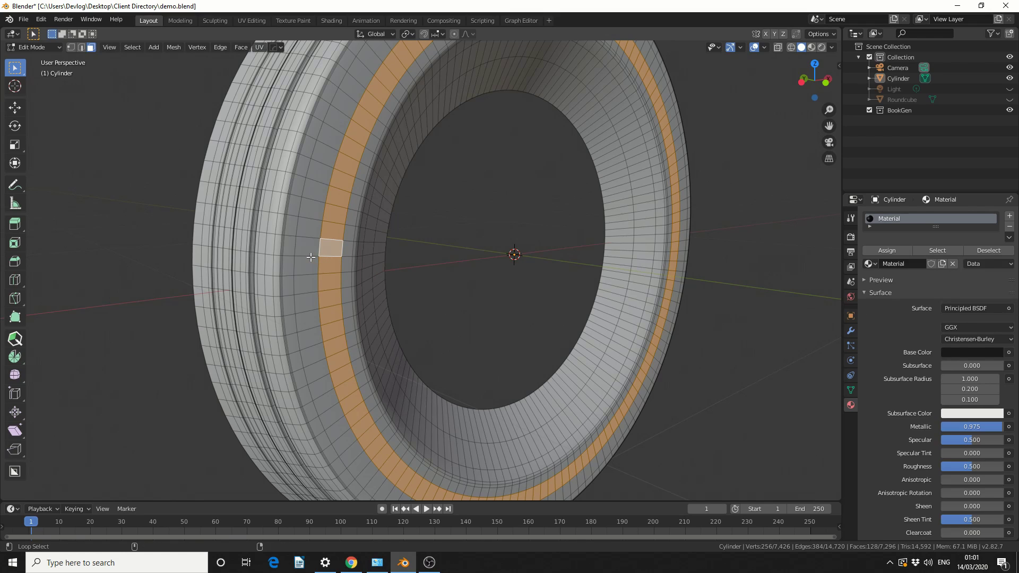
{"action": "left_click", "coordinate": [310, 258], "text": "alt+shift"}
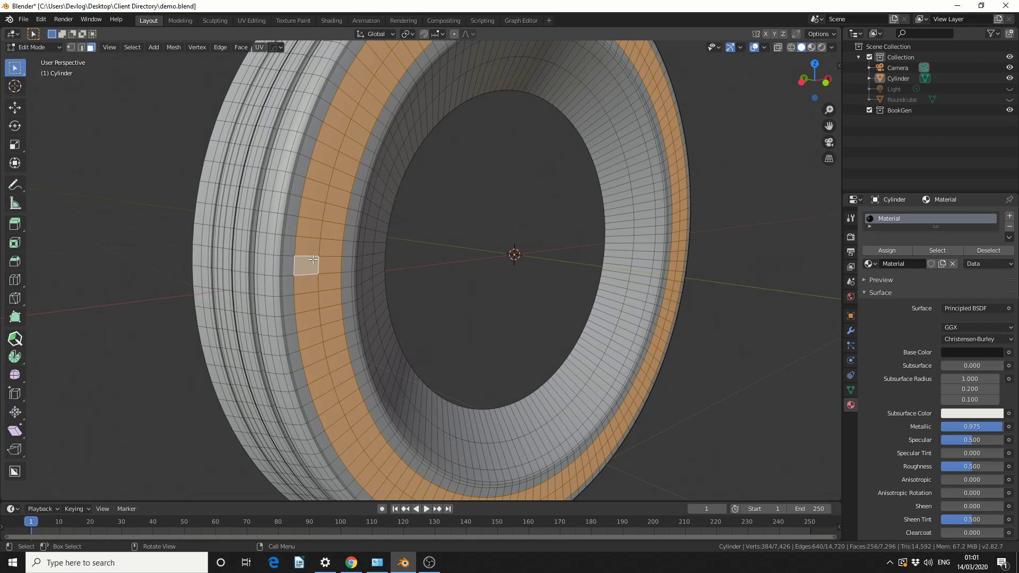
{"action": "right_click", "coordinate": [313, 260]}
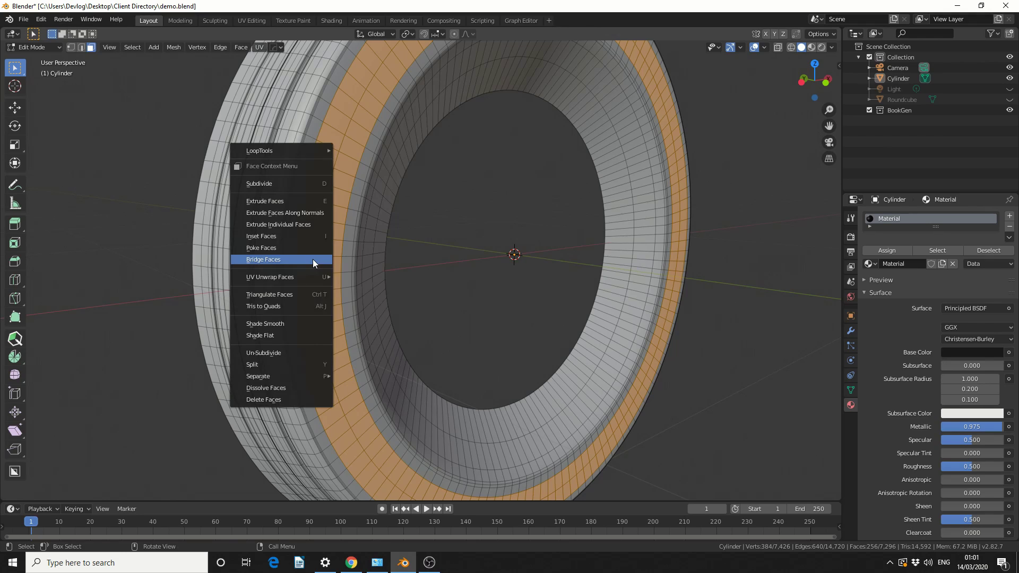
{"action": "left_click", "coordinate": [313, 259]}
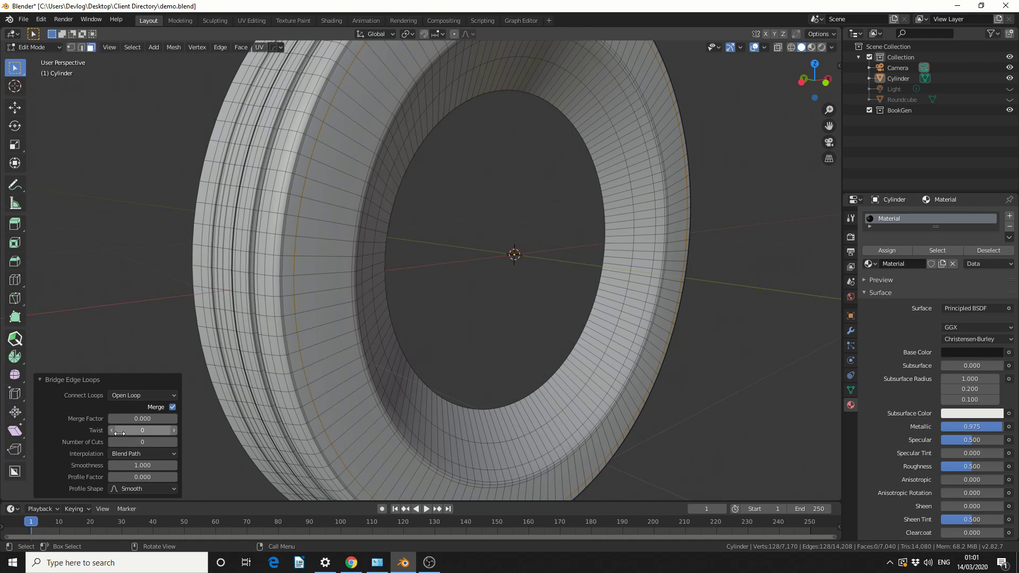
{"action": "mouse_move", "coordinate": [142, 431]}
{"action": "left_mouse_down"}
{"action": "mouse_move", "coordinate": [151, 430]}
{"action": "mouse_move", "coordinate": [128, 433]}
{"action": "mouse_move", "coordinate": [143, 428]}
{"action": "left_mouse_up"}
{"action": "left_click", "coordinate": [136, 260]}
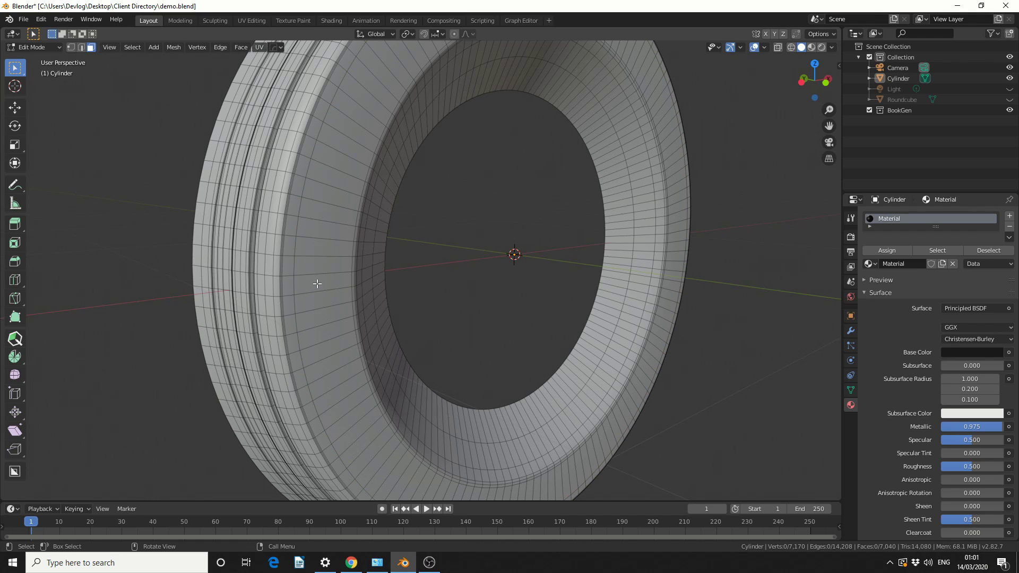
- Select the wide sidewall face loop together with the narrow face loops on both sides of it
{"action": "scroll", "coordinate": [317, 284], "scroll_direction": "up", "scroll_amount": 1}
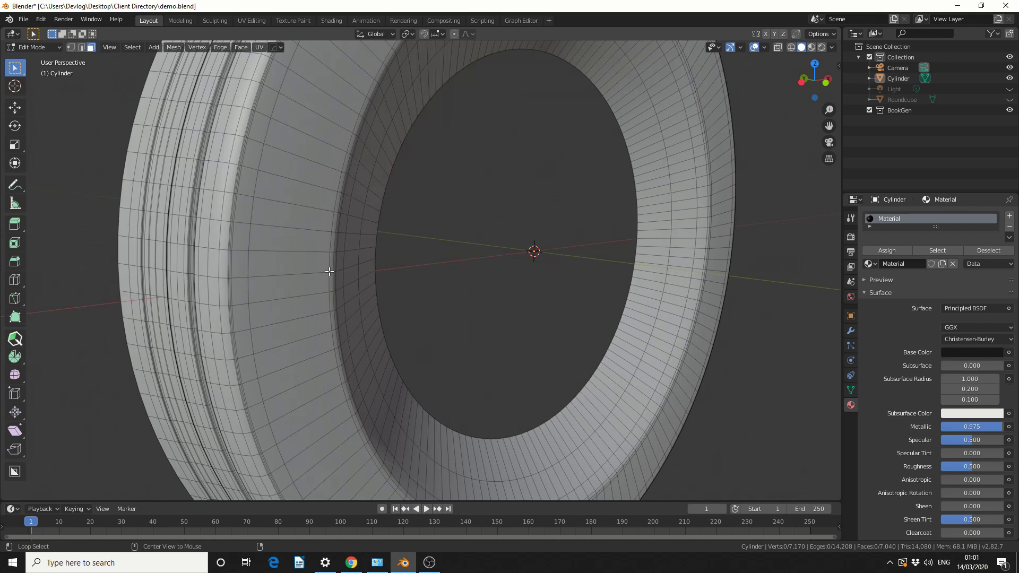
{"action": "left_click", "coordinate": [332, 271], "text": "alt"}
{"action": "left_click", "coordinate": [323, 271], "text": "alt+shift"}
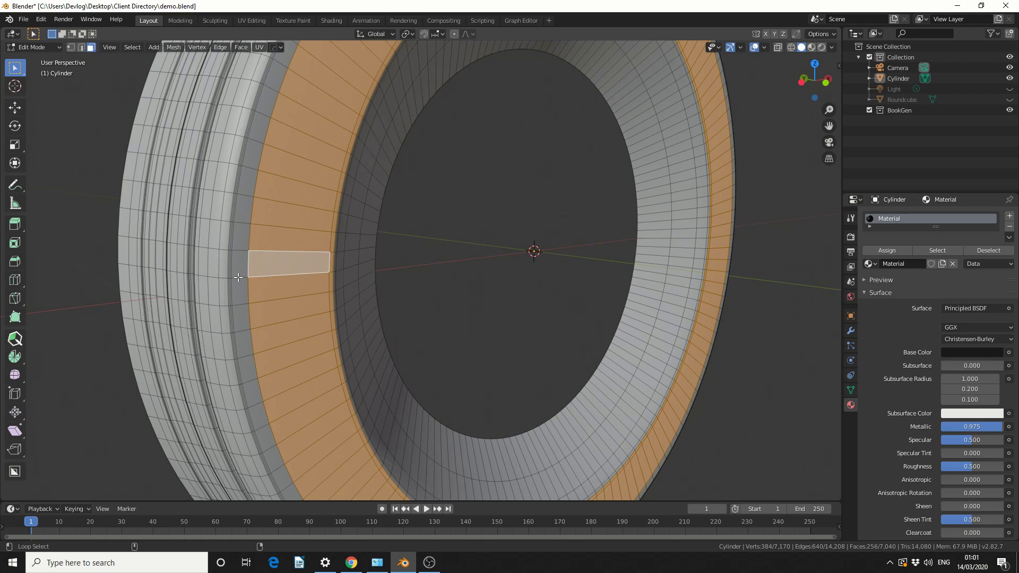
{"action": "left_click", "coordinate": [241, 277], "text": "alt+shift"}
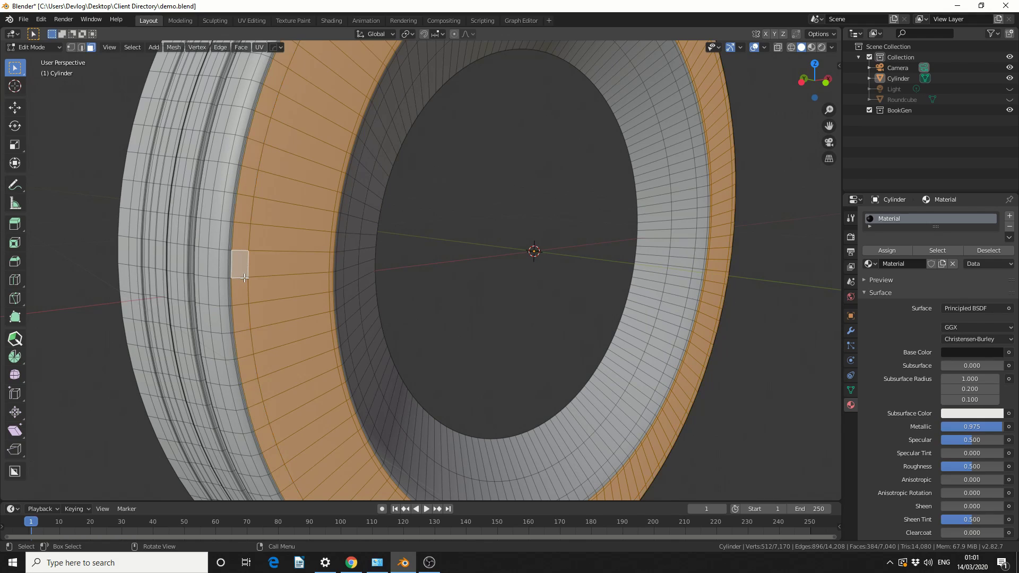
- Check in the add-on preferences whether Mesh: LoopTools is enabled
{"action": "left_click", "coordinate": [42, 22]}
{"action": "left_click", "coordinate": [81, 171]}
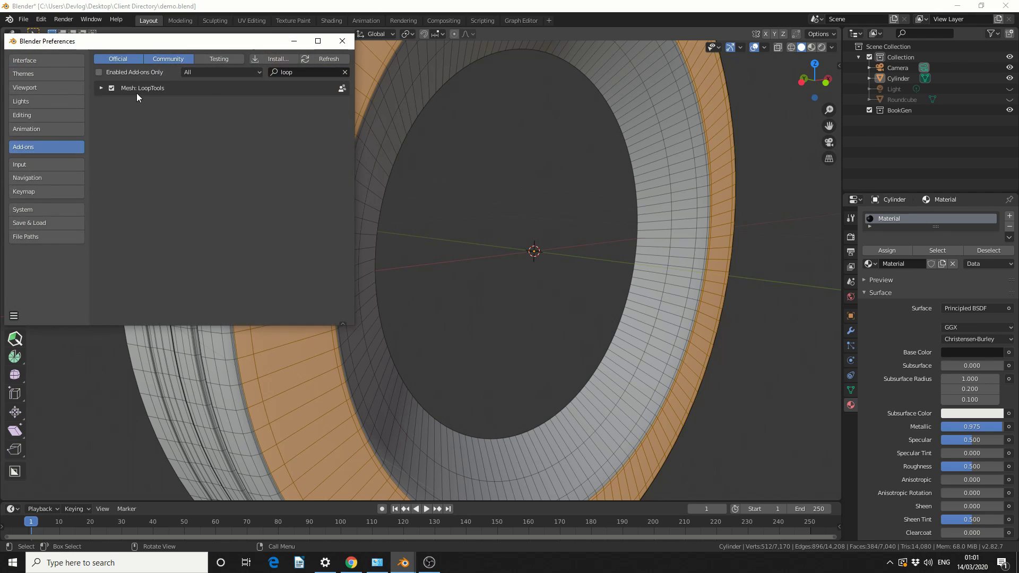
{"action": "left_click", "coordinate": [348, 41]}
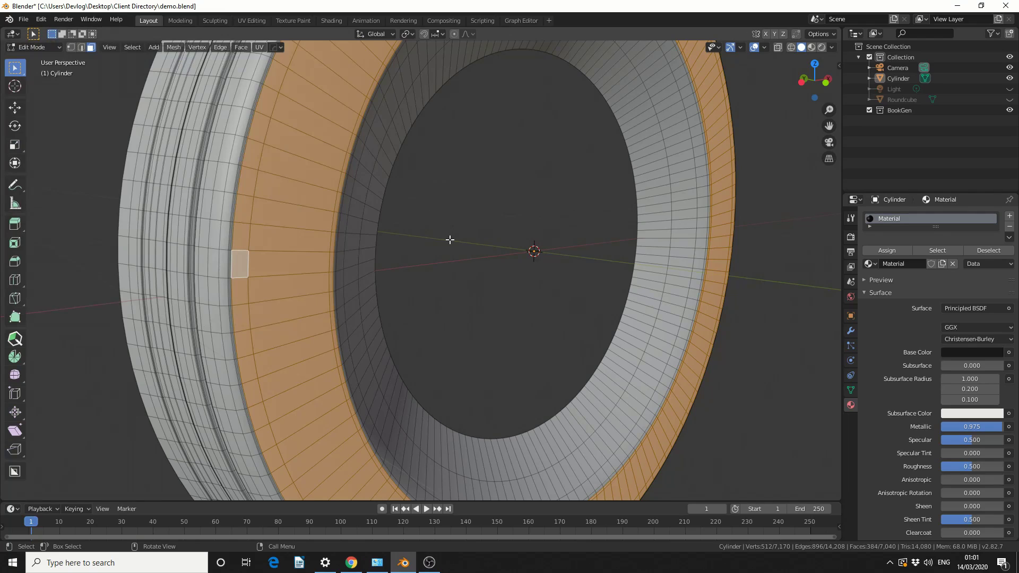
- Bridge the selected sidewall face loops with LoopTools and set the segments to 1
{"action": "right_click", "coordinate": [311, 259]}
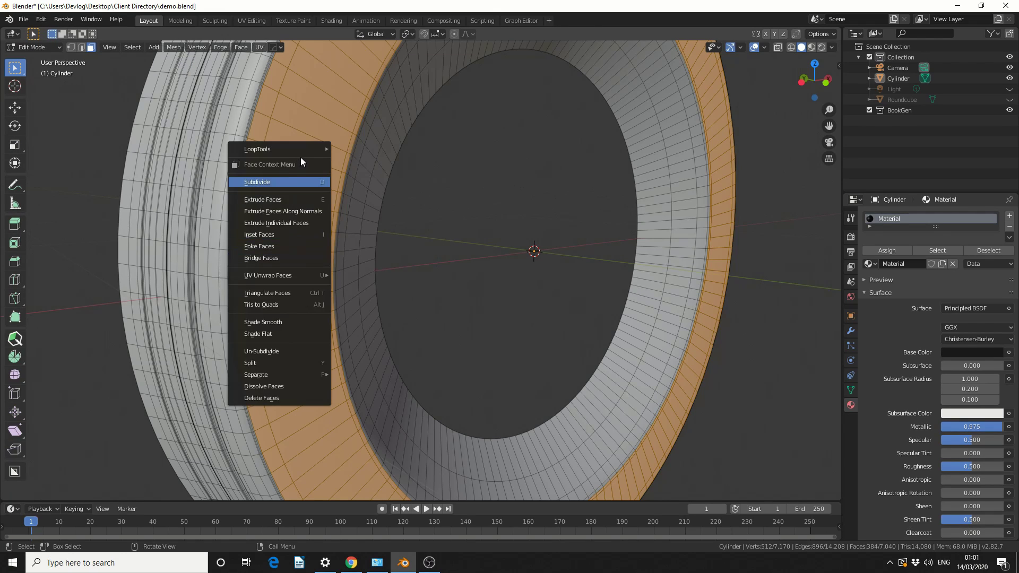
{"action": "mouse_move", "coordinate": [305, 152]}
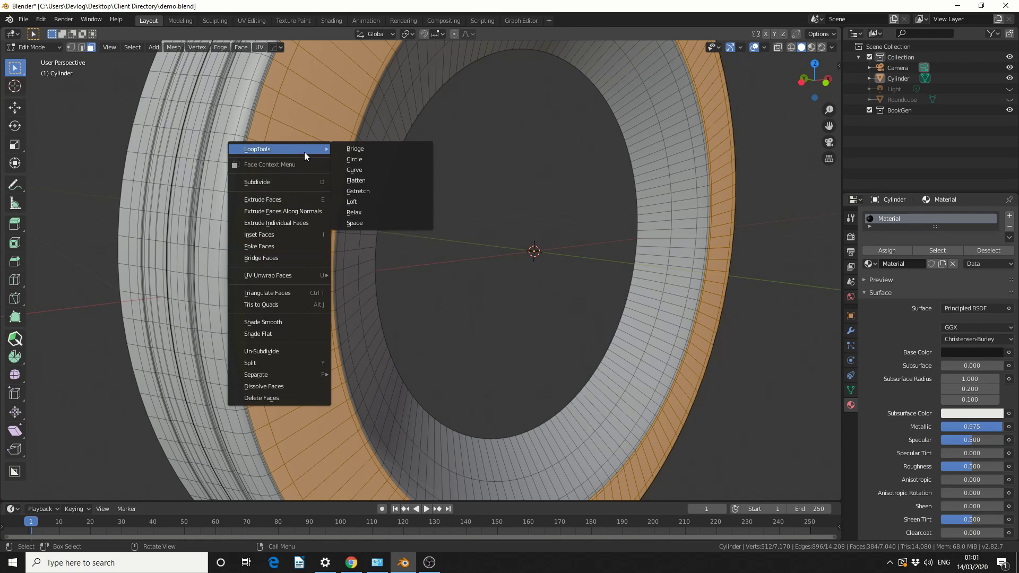
{"action": "left_click", "coordinate": [352, 148]}
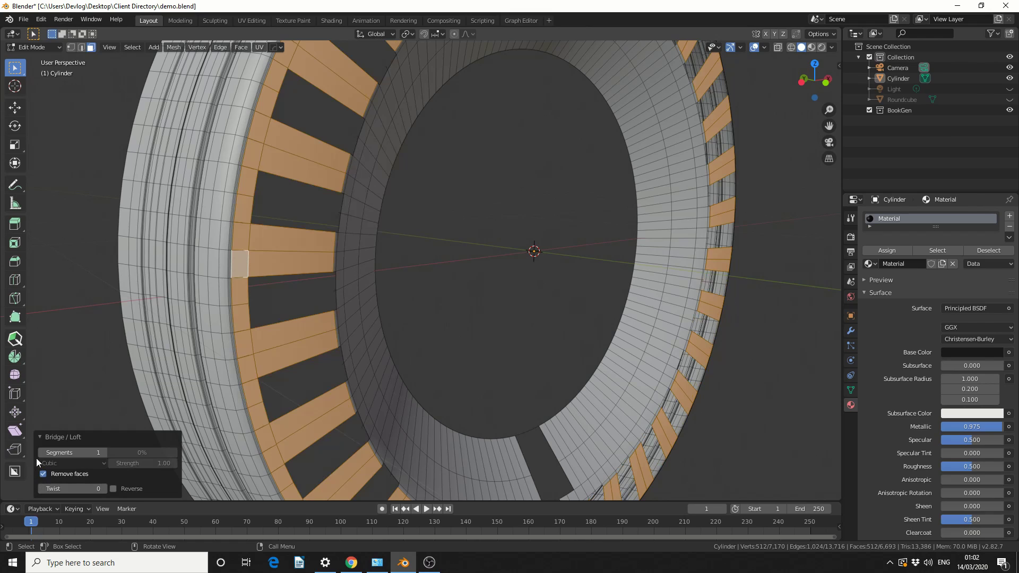
{"action": "left_click", "coordinate": [60, 451]}
{"action": "type", "text": "1"}
{"action": "key", "text": "Return"}
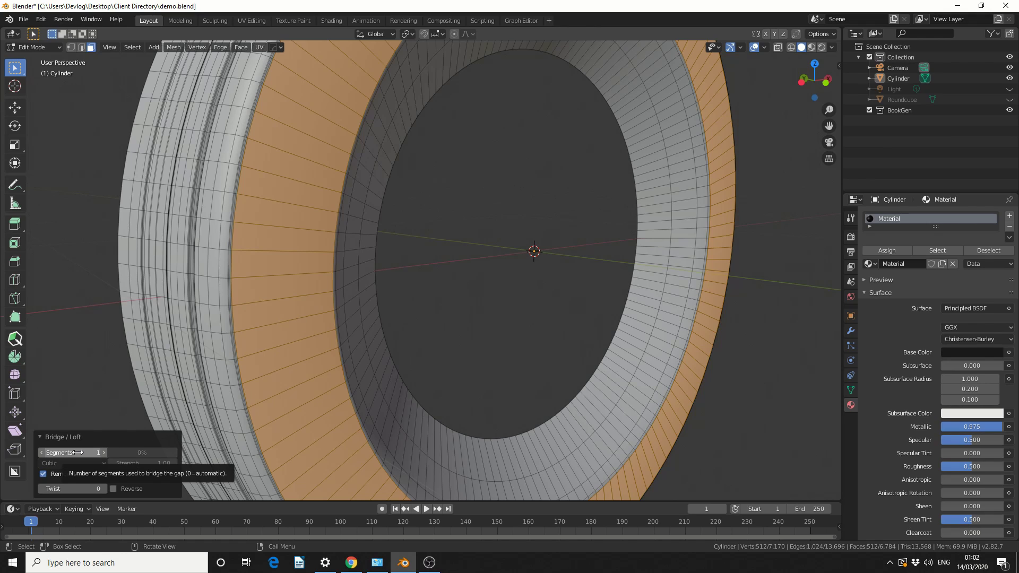
- Try 5 segments for the LoopTools bridge, restore 1 segment, and clear the face selection
{"action": "left_click_drag", "start_coordinate": [78, 452], "coordinate": [106, 452]}
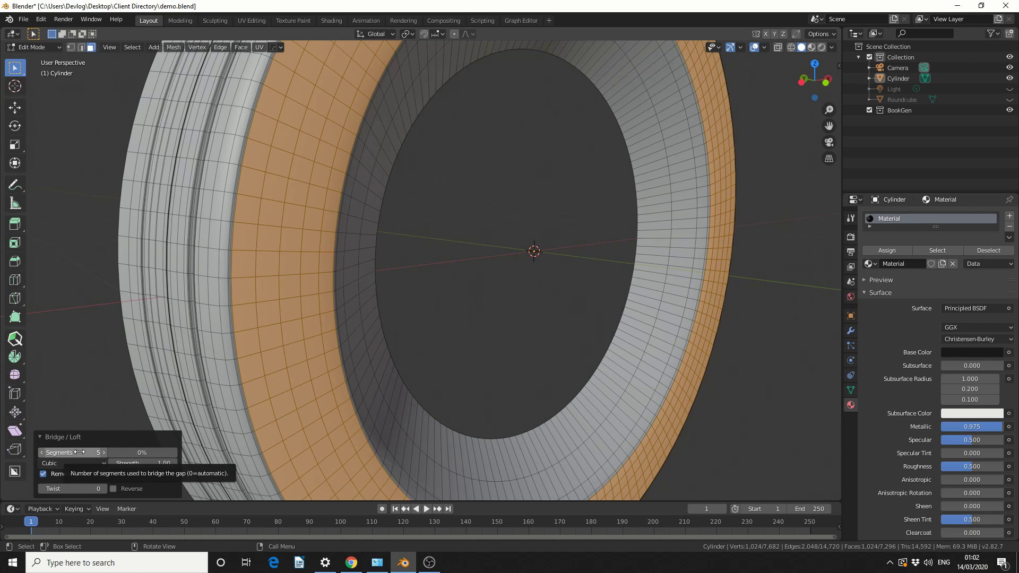
{"action": "left_click", "coordinate": [79, 452]}
{"action": "type", "text": "1"}
{"action": "key", "text": "Return"}
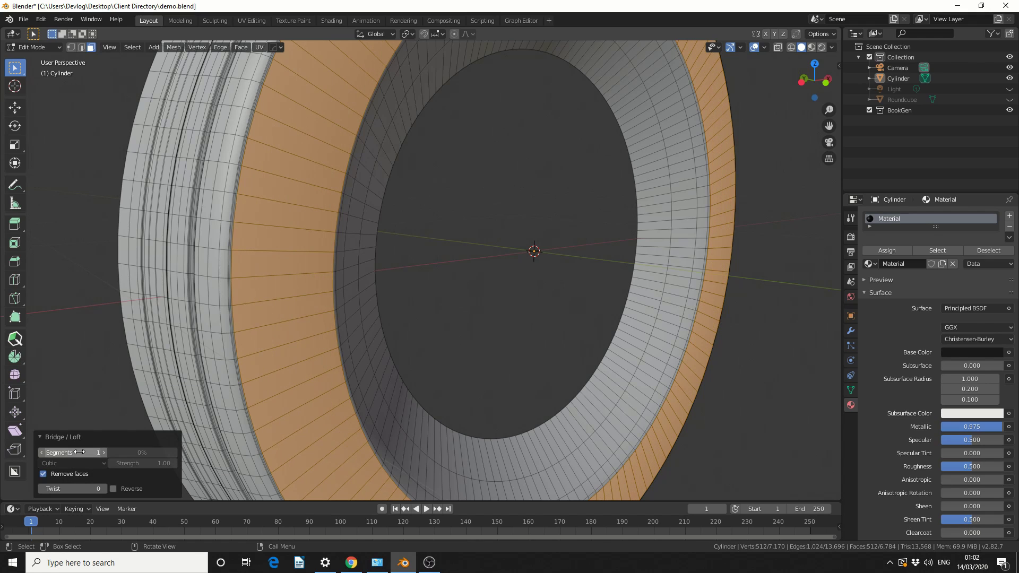
{"action": "left_click", "coordinate": [217, 205]}
{"action": "scroll", "coordinate": [407, 244], "scroll_direction": "down", "scroll_amount": 1}
{"action": "left_click", "coordinate": [435, 244]}
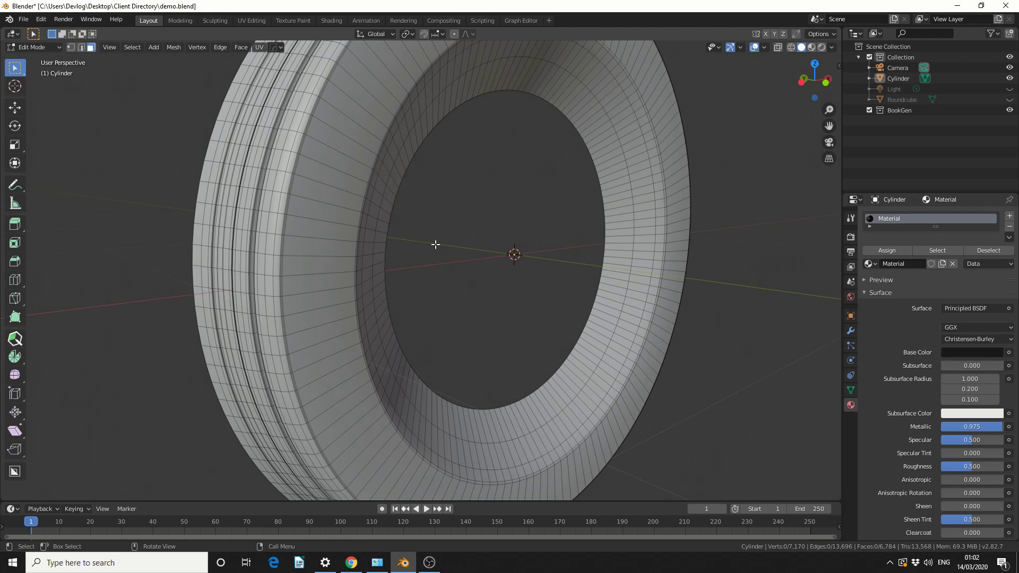
- Select a narrow face loop around the tire's tread and grow the selection five times to cover the neighbouring loops
{"action": "middle_click_drag", "start_coordinate": [436, 244], "coordinate": [480, 240]}
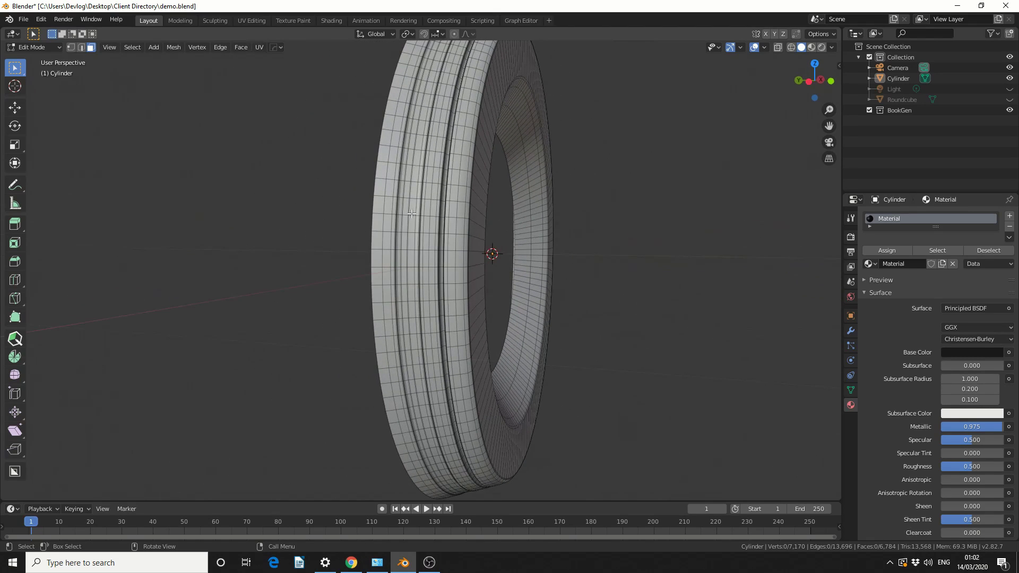
{"action": "scroll", "coordinate": [407, 216], "scroll_direction": "up", "scroll_amount": 2}
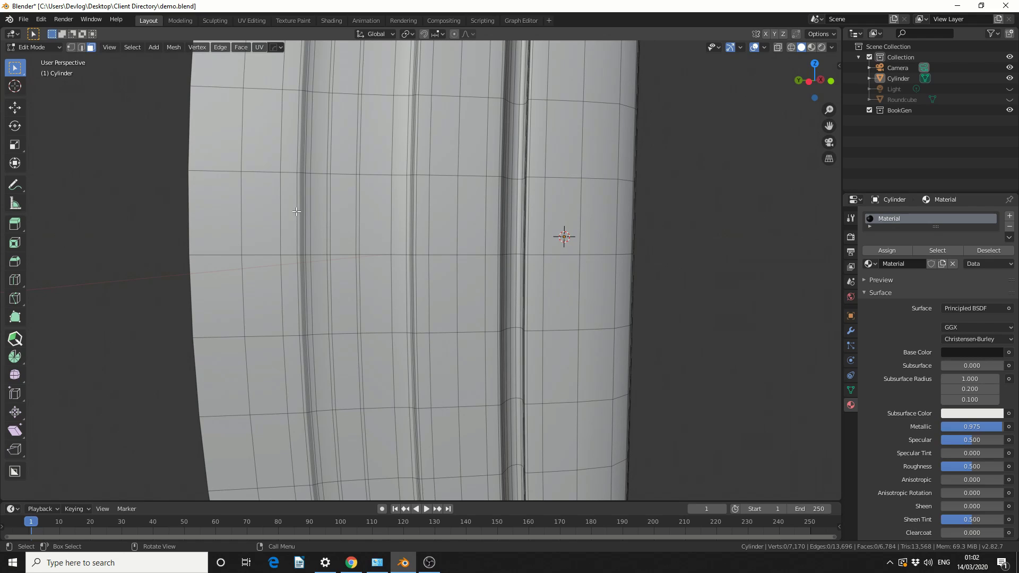
{"action": "left_click", "coordinate": [319, 254], "text": "alt"}
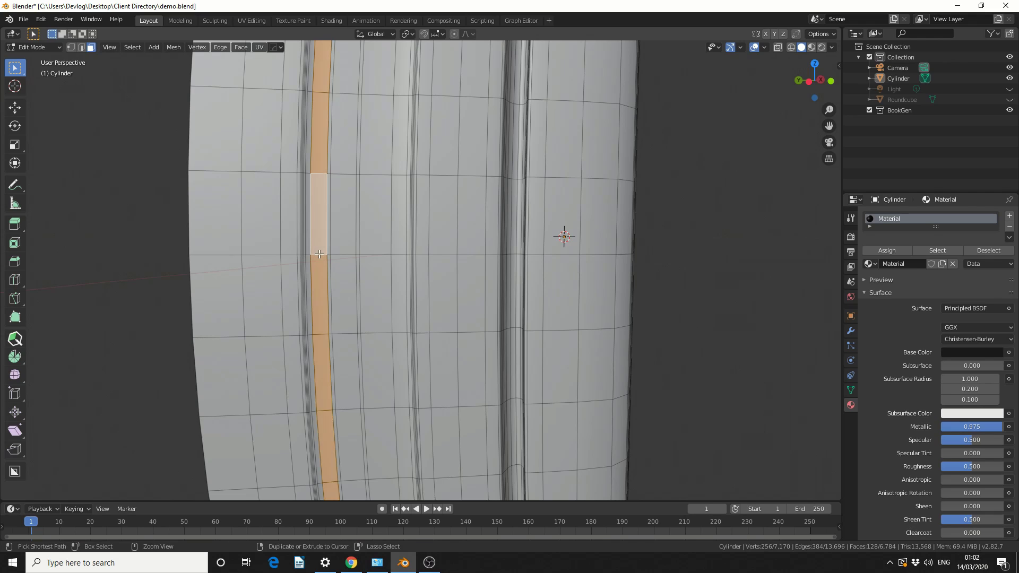
{"action": "key", "text": "ctrl+KP_Add"}
{"action": "key", "text": "ctrl+KP_Add"}
{"action": "key", "text": "ctrl+KP_Add"}
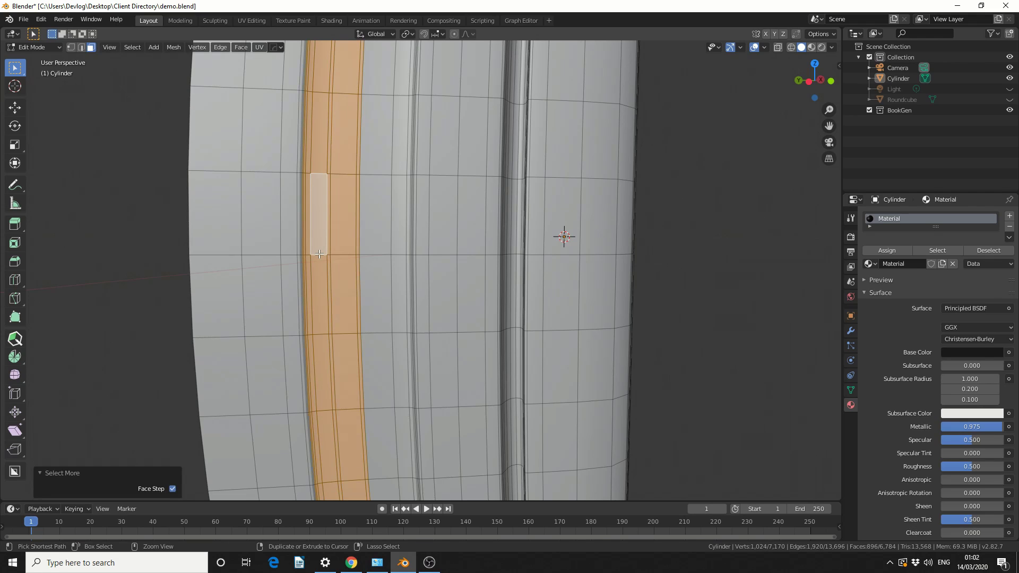
{"action": "key", "text": "ctrl+KP_Add"}
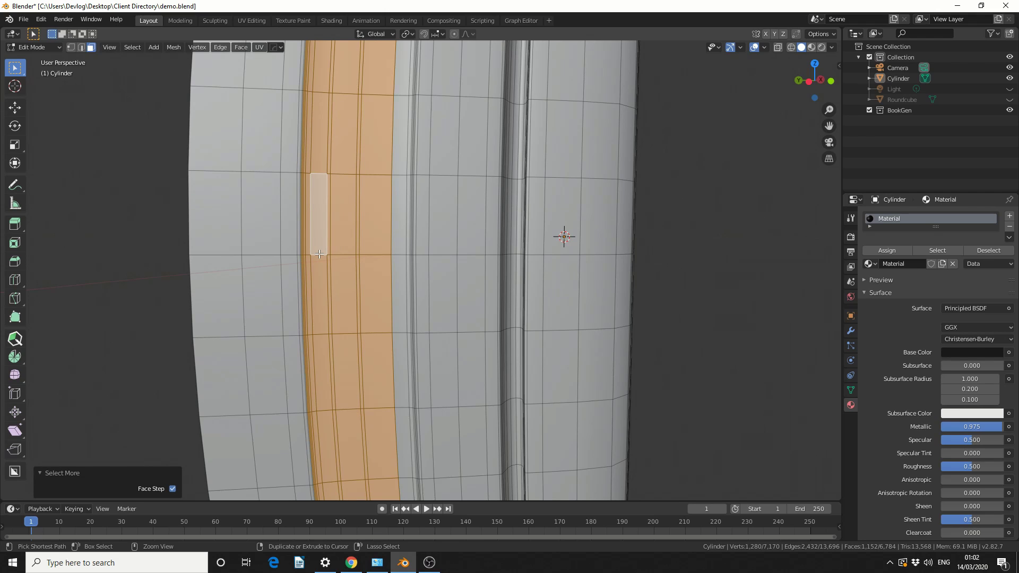
{"action": "key", "text": "ctrl+KP_Add"}
- Apply Limited Dissolve to the selected tread faces with a max angle of 5.8°
{"action": "middle_click_drag", "start_coordinate": [319, 254], "coordinate": [344, 177]}
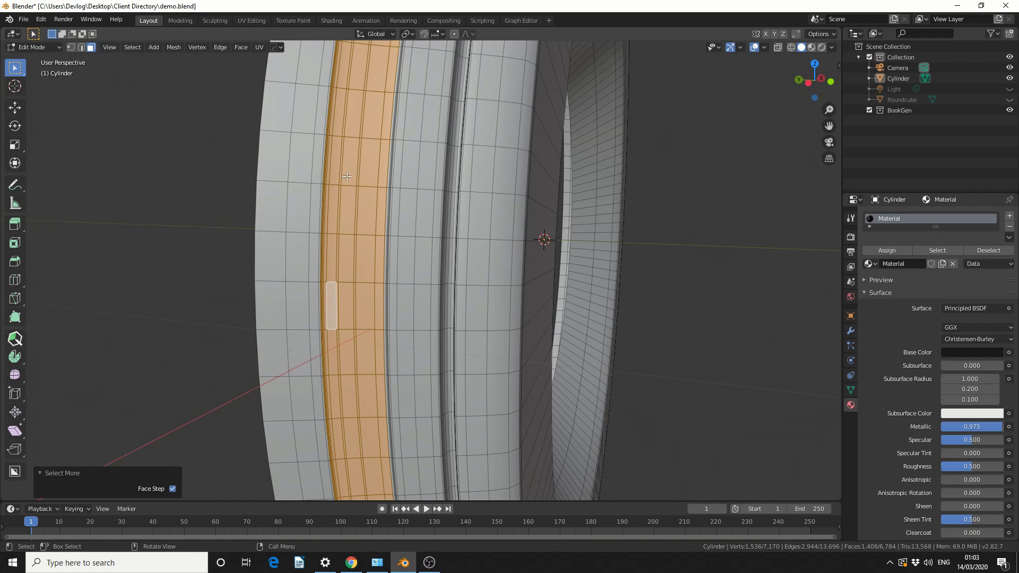
{"action": "left_click", "coordinate": [171, 48]}
{"action": "mouse_move", "coordinate": [211, 260]}
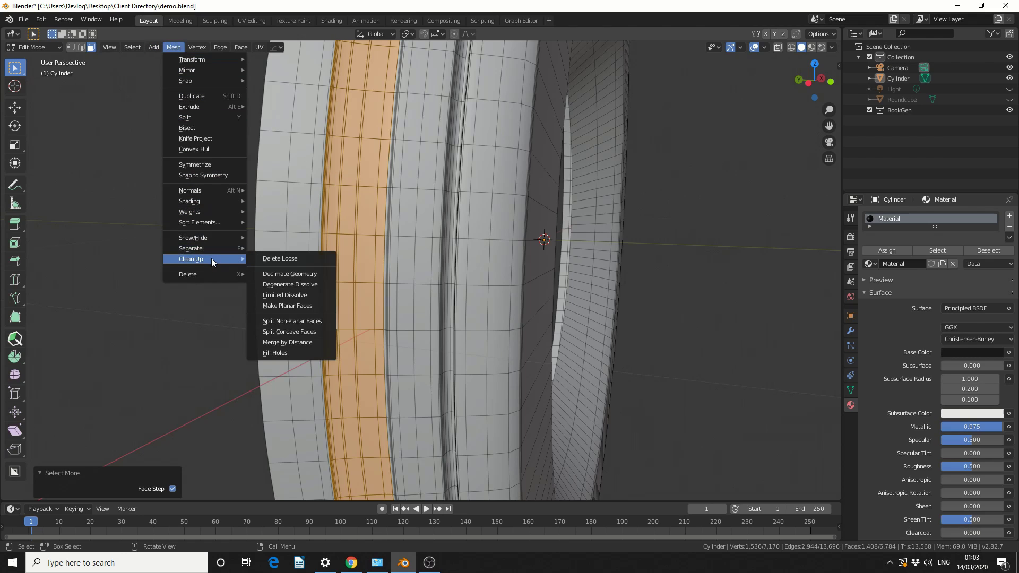
{"action": "left_click", "coordinate": [297, 294]}
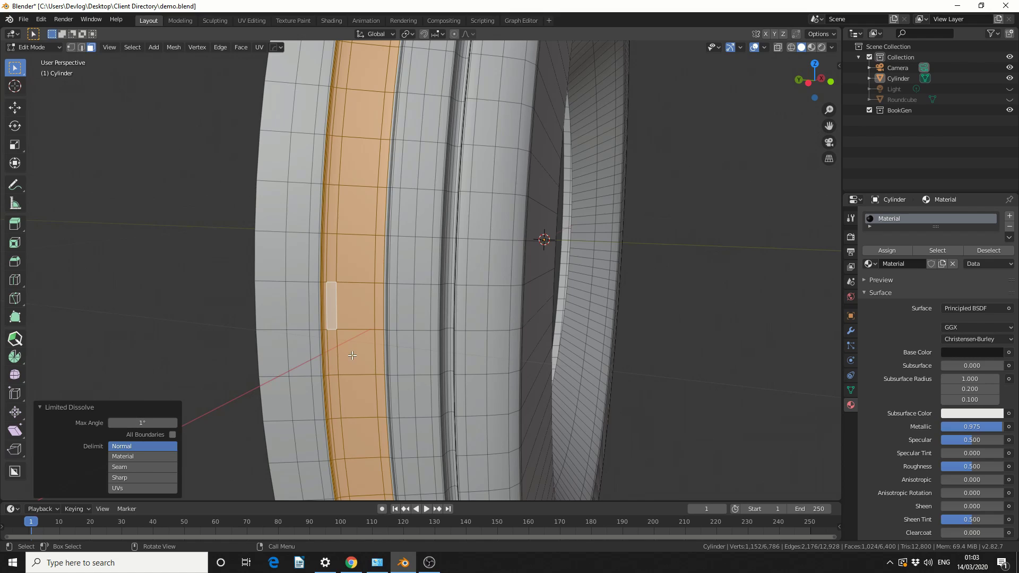
{"action": "mouse_move", "coordinate": [142, 422]}
{"action": "left_mouse_down"}
{"action": "mouse_move", "coordinate": [168, 423]}
{"action": "mouse_move", "coordinate": [137, 423]}
{"action": "mouse_move", "coordinate": [154, 422]}
{"action": "left_mouse_up"}
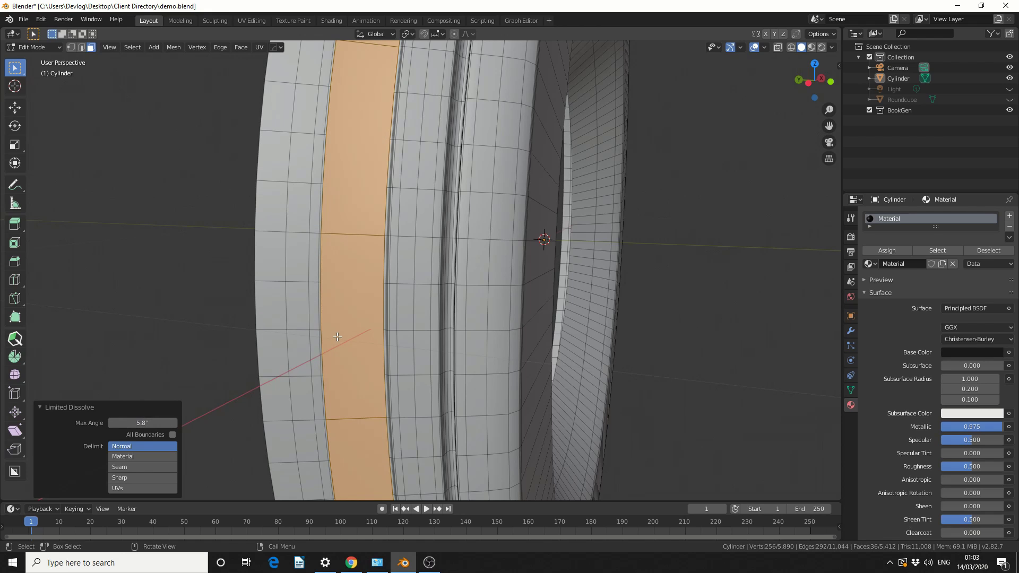
- Set the Limited Dissolve max angle to 1° for the selected tread faces and clear the selection
{"action": "middle_click_drag", "start_coordinate": [296, 323], "coordinate": [323, 341]}
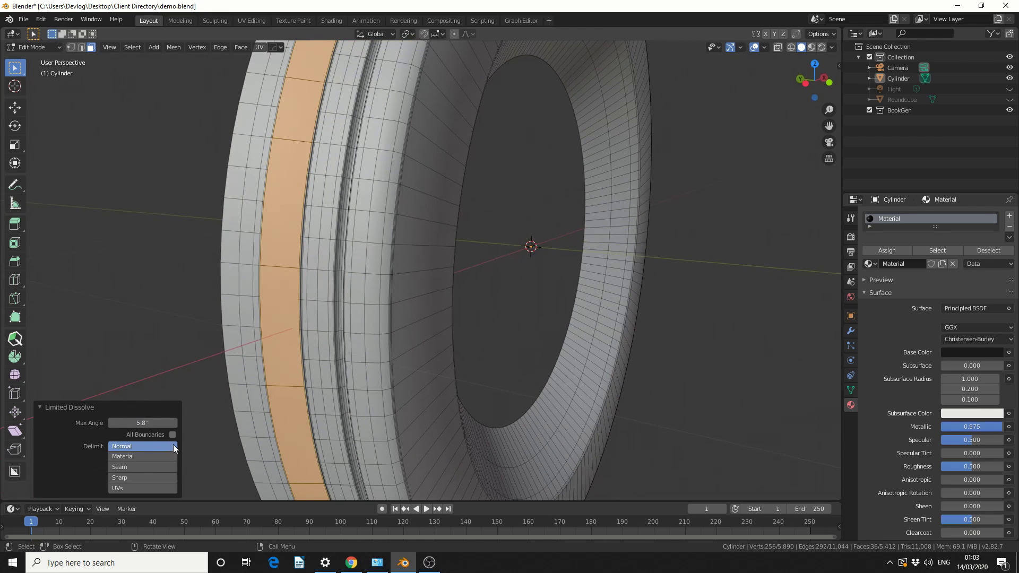
{"action": "left_click", "coordinate": [159, 426]}
{"action": "type", "text": "1"}
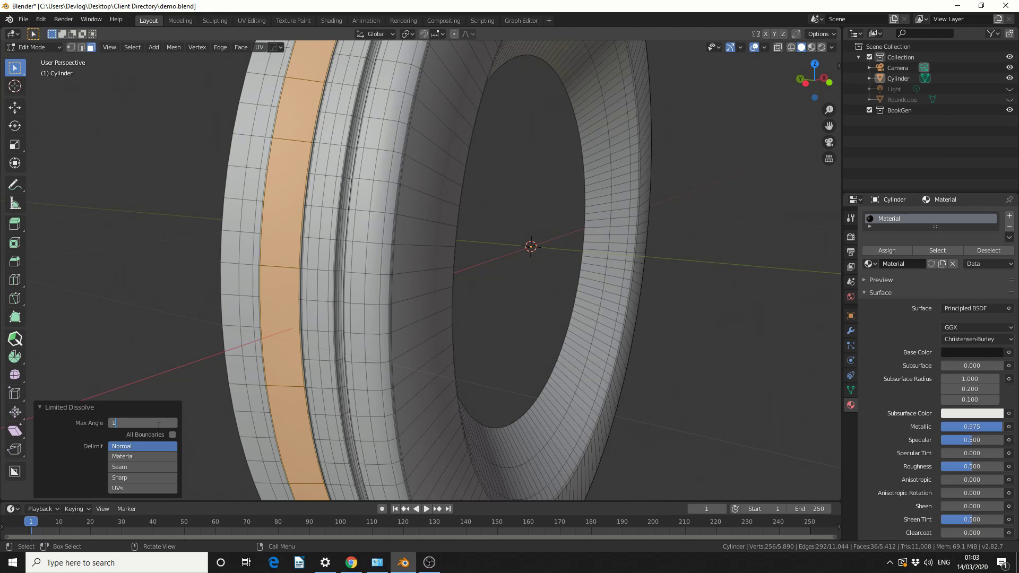
{"action": "key", "text": "Return"}
{"action": "middle_click_drag", "start_coordinate": [244, 340], "coordinate": [280, 329]}
{"action": "left_click", "coordinate": [159, 283]}
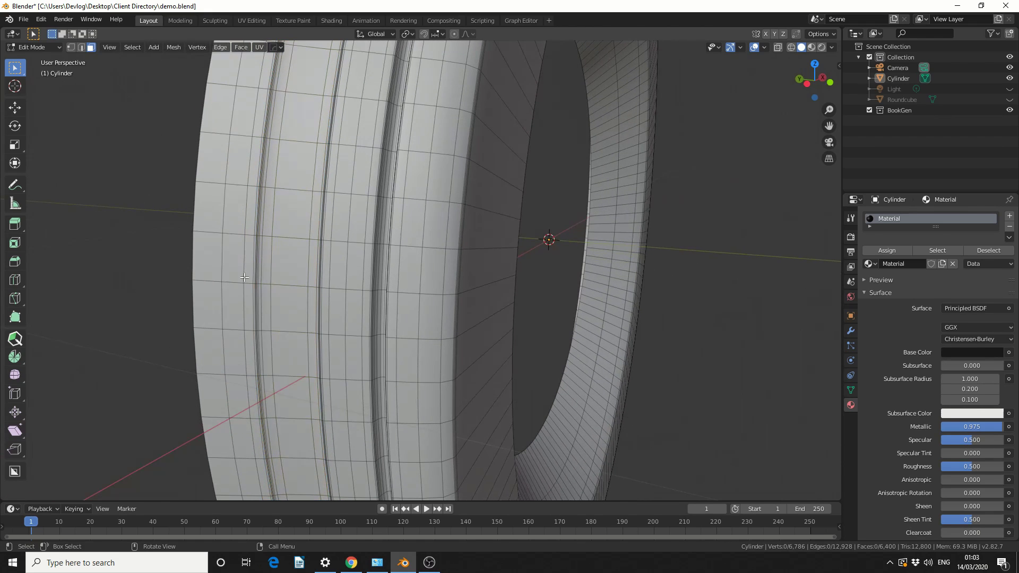
- Select two adjacent face loops around the tire's tread, apply Bridge Faces to them, and clear the selection
{"action": "left_click", "coordinate": [309, 286], "text": "alt"}
{"action": "key", "text": "ctrl+KP_Add"}
{"action": "right_click", "coordinate": [280, 285]}
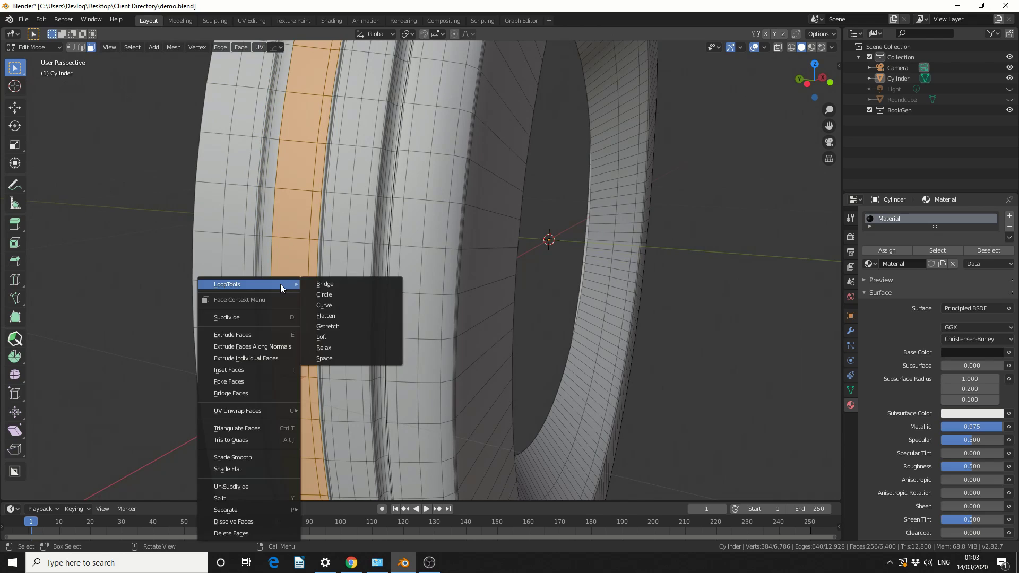
{"action": "left_click", "coordinate": [242, 393]}
{"action": "scroll", "coordinate": [296, 341], "scroll_direction": "down", "scroll_amount": 1}
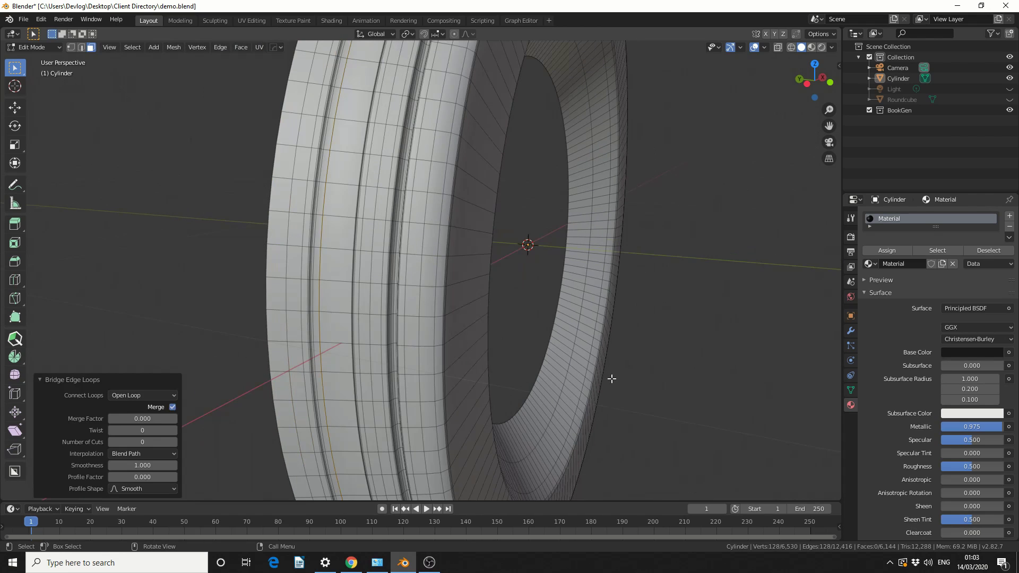
{"action": "left_click", "coordinate": [707, 395]}
{"action": "scroll", "coordinate": [707, 395], "scroll_direction": "down", "scroll_amount": 2}
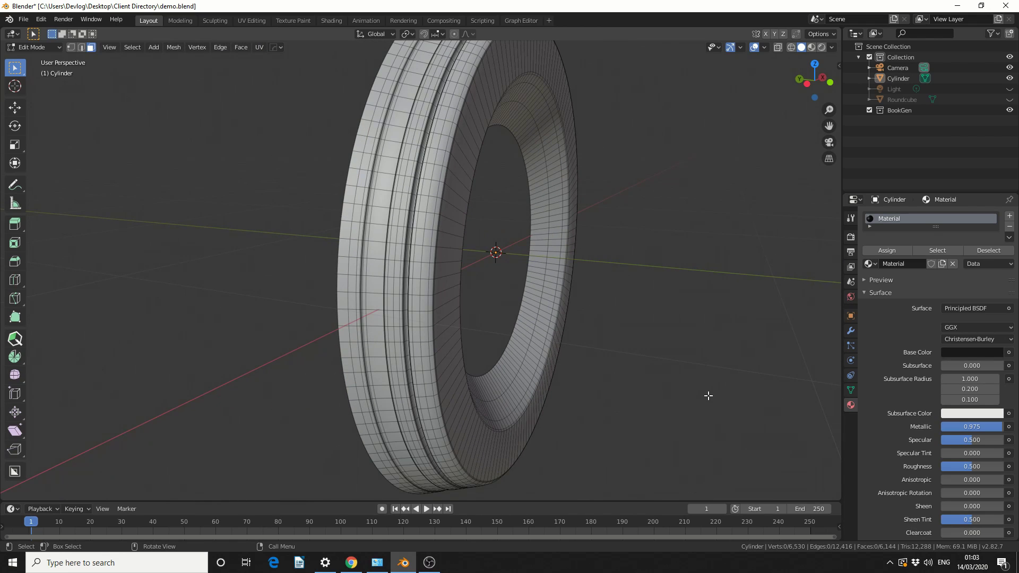